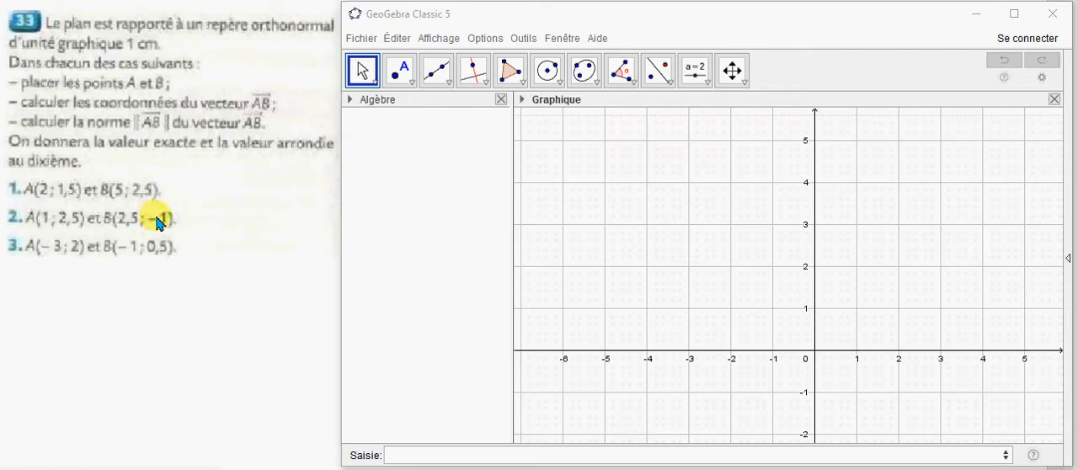
Create point A at coordinates (1, 2.5) from exercise case 2.
click(386, 455)
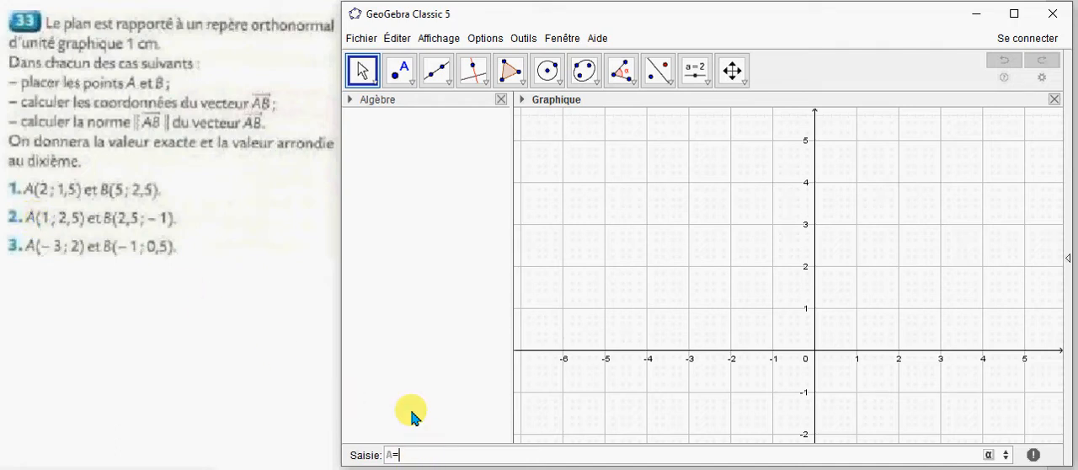
text(1)
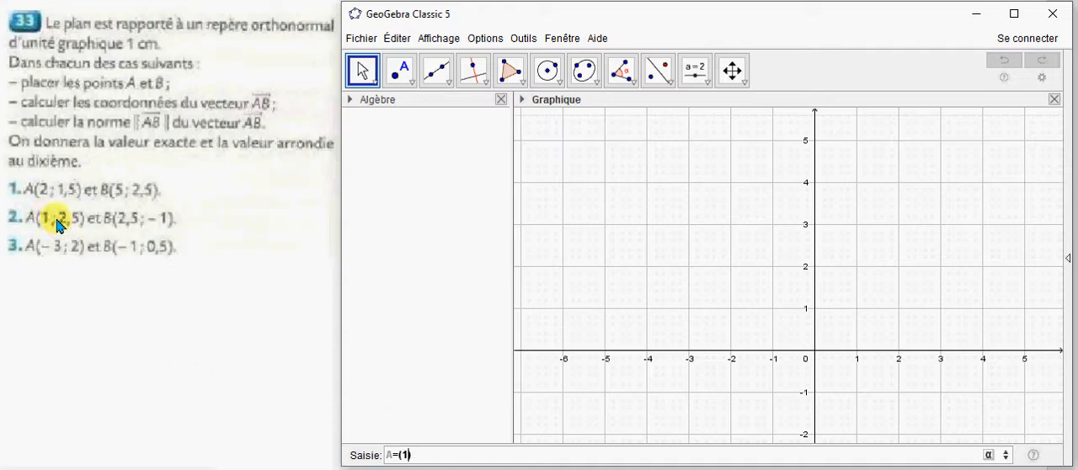
text(,2.5)
key(Return)
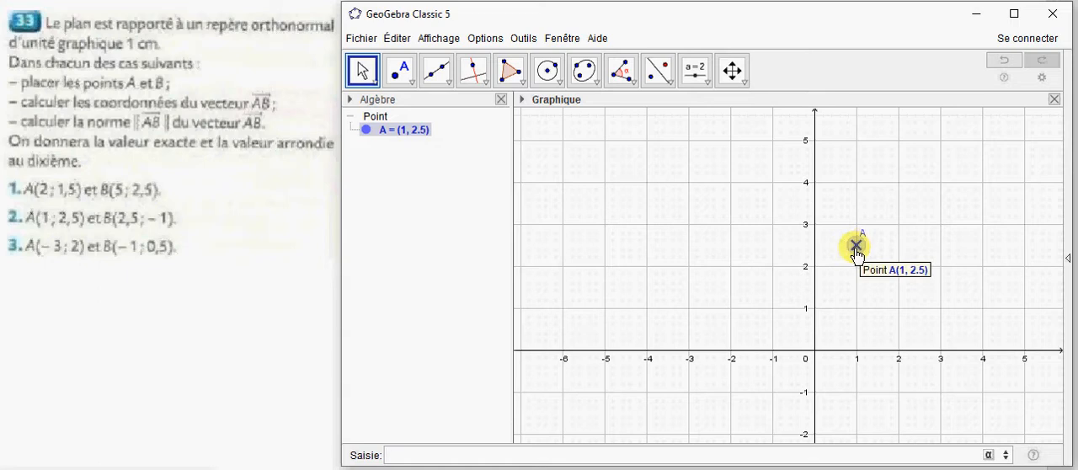
Create point B at coordinates (2.5, -1) in the same coordinate plane as point A.
scroll(936, 270, up, 1)
scroll(936, 270, up, 7)
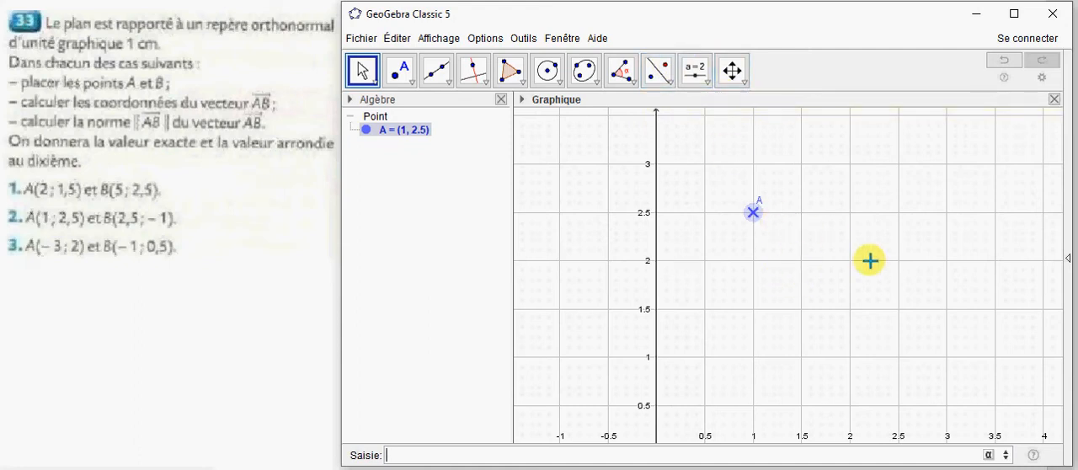
click(733, 73)
drag(797, 284, 784, 212)
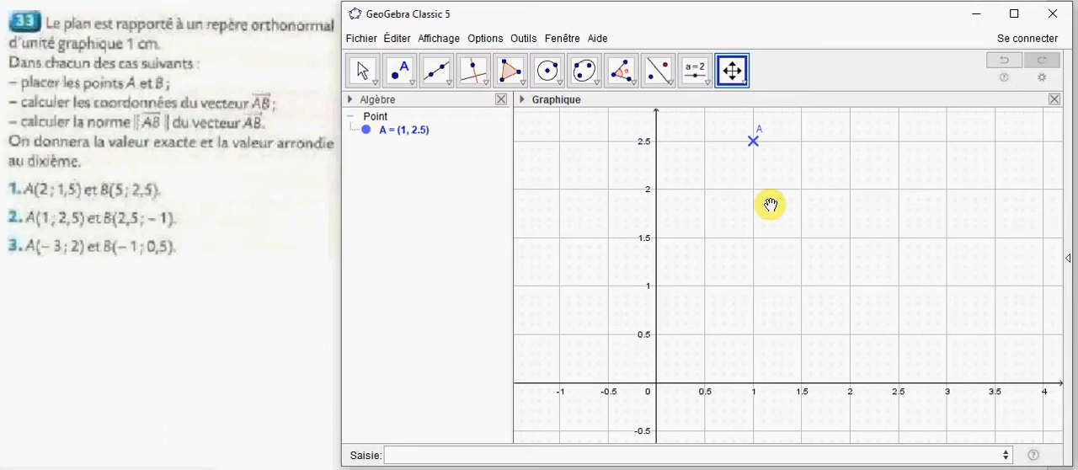
scroll(771, 204, down, 1)
scroll(771, 204, down, 1)
scroll(771, 204, down, 1)
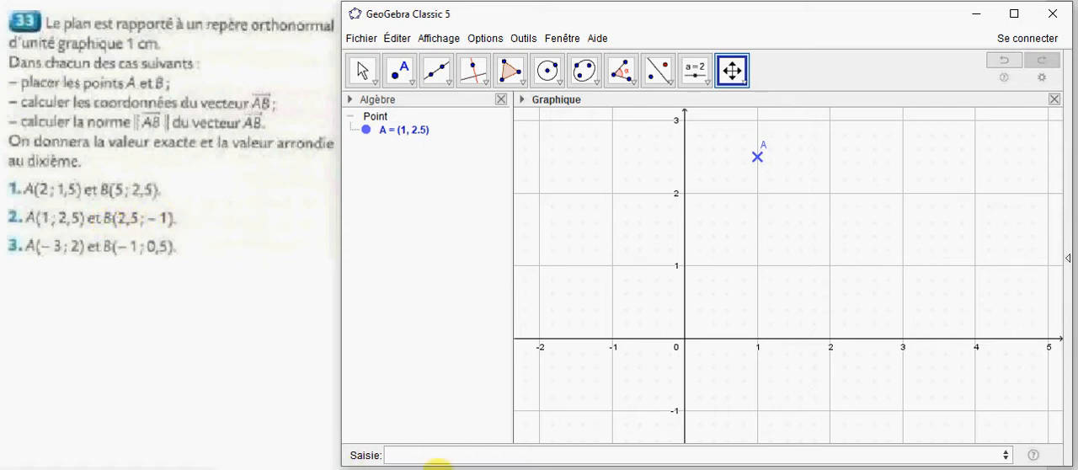
click(413, 452)
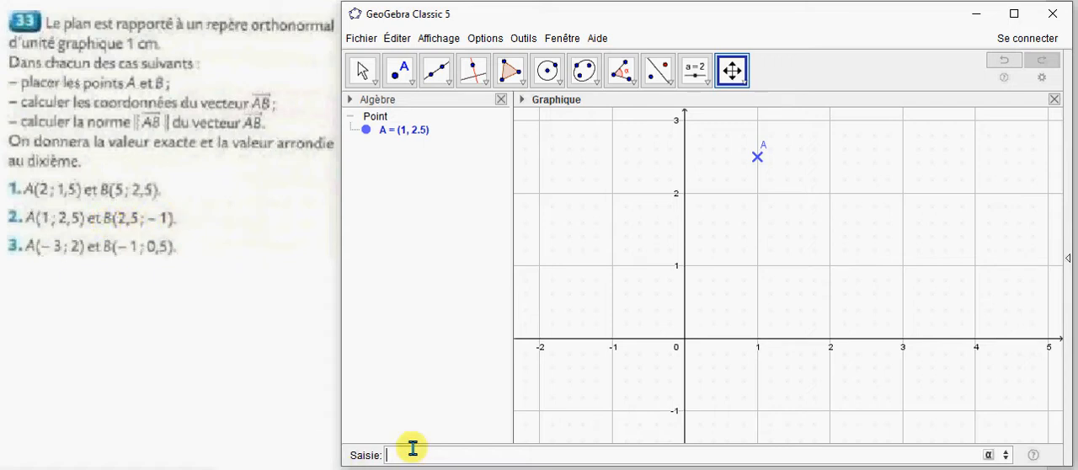
text(B=(2)
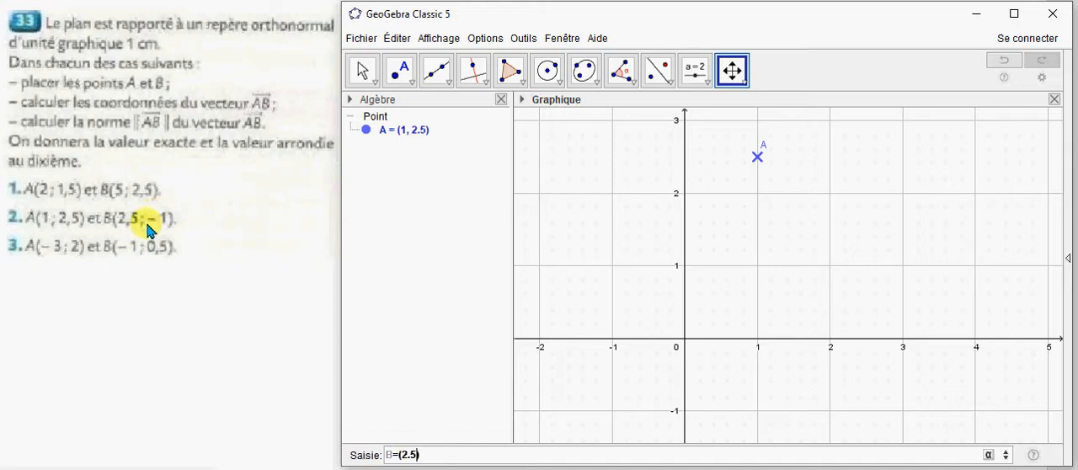
text(.5,-1)
key(Return)
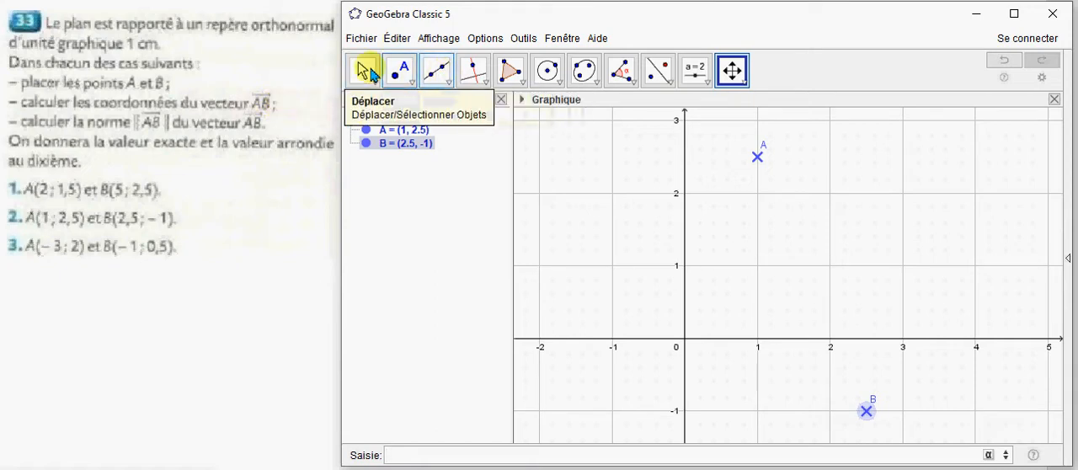
Draw the vector from point A to point B with the Vecteur tool.
click(437, 72)
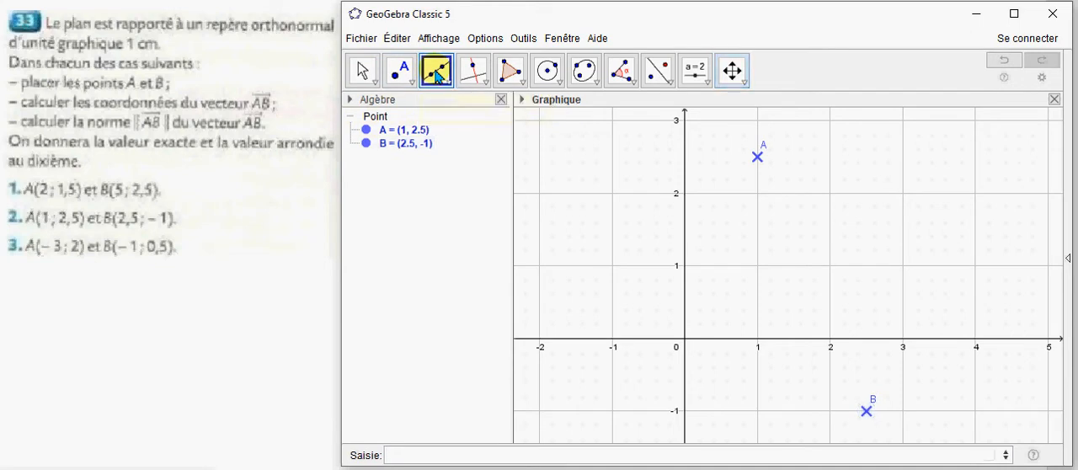
click(438, 75)
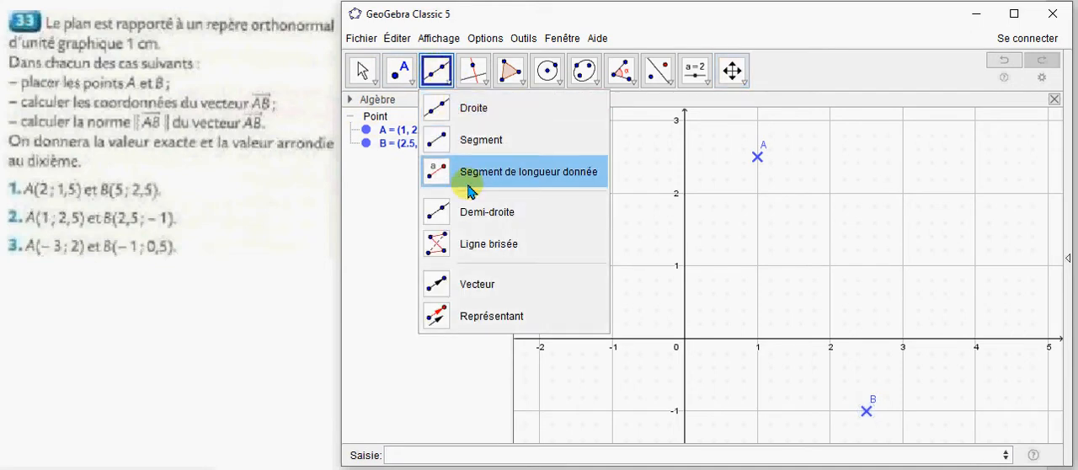
click(472, 285)
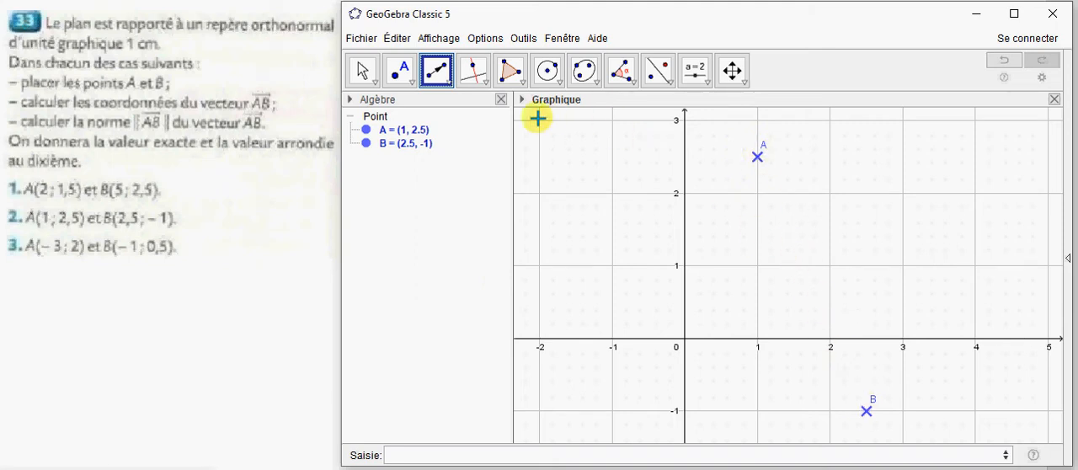
click(757, 160)
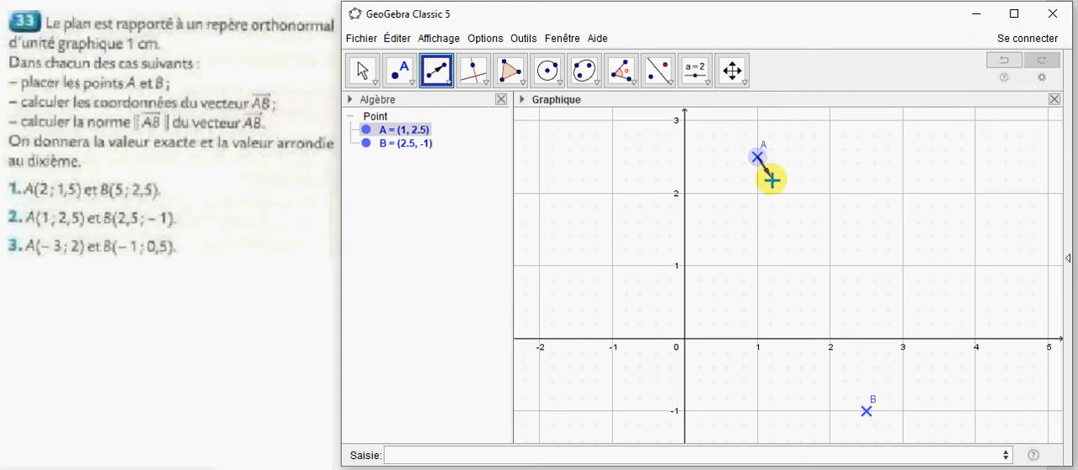
click(866, 411)
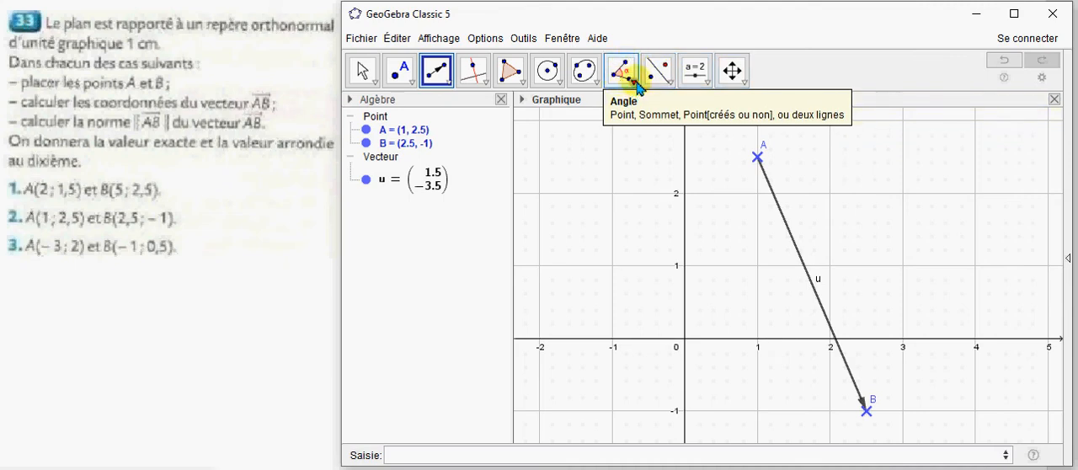
Measure the distance from A to B with Distance ou Longueur and move its label clear of the vector.
click(638, 88)
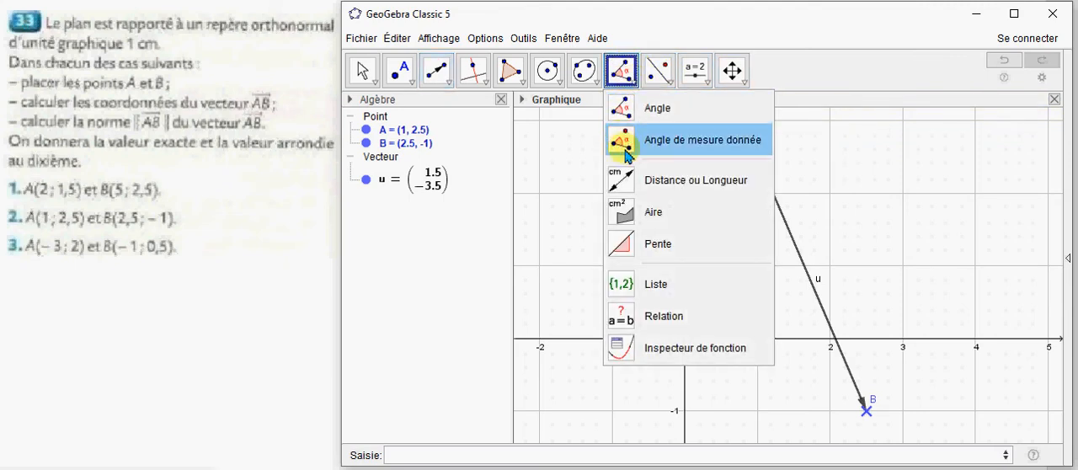
click(641, 180)
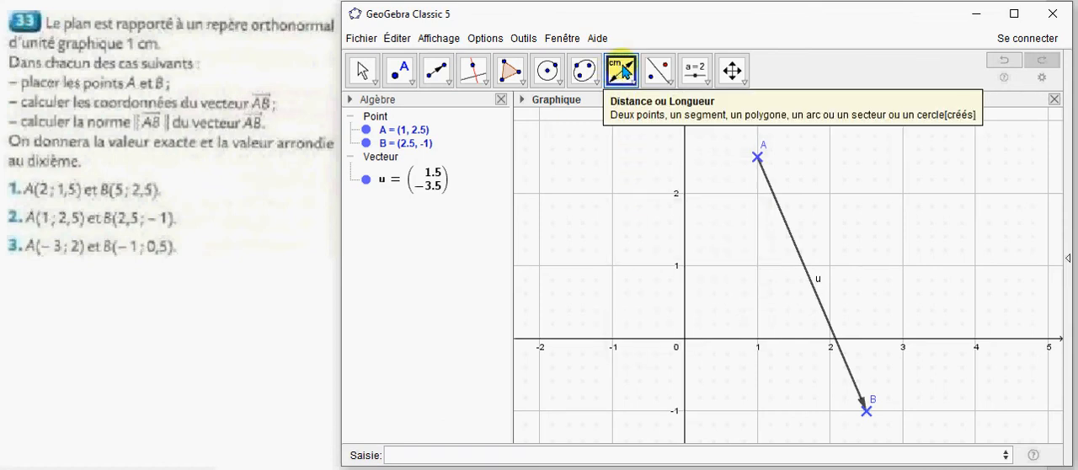
click(759, 158)
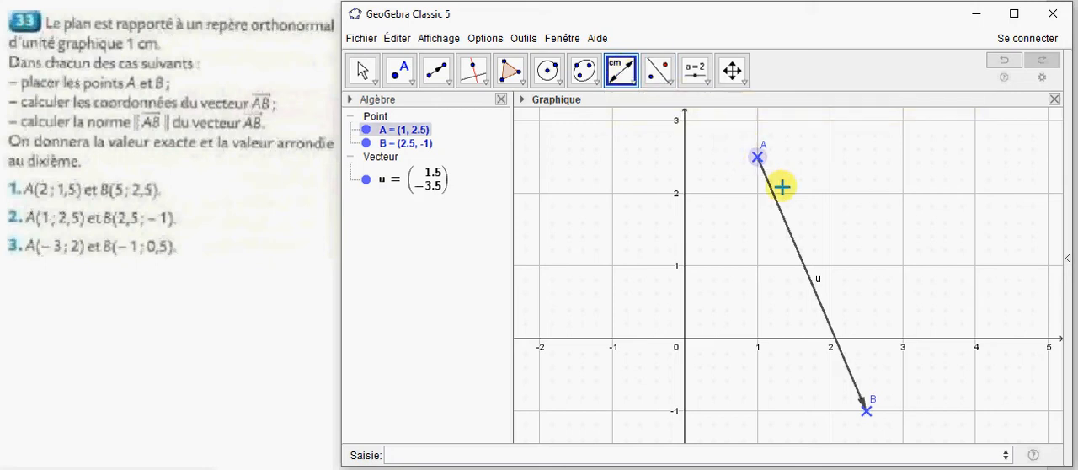
click(869, 410)
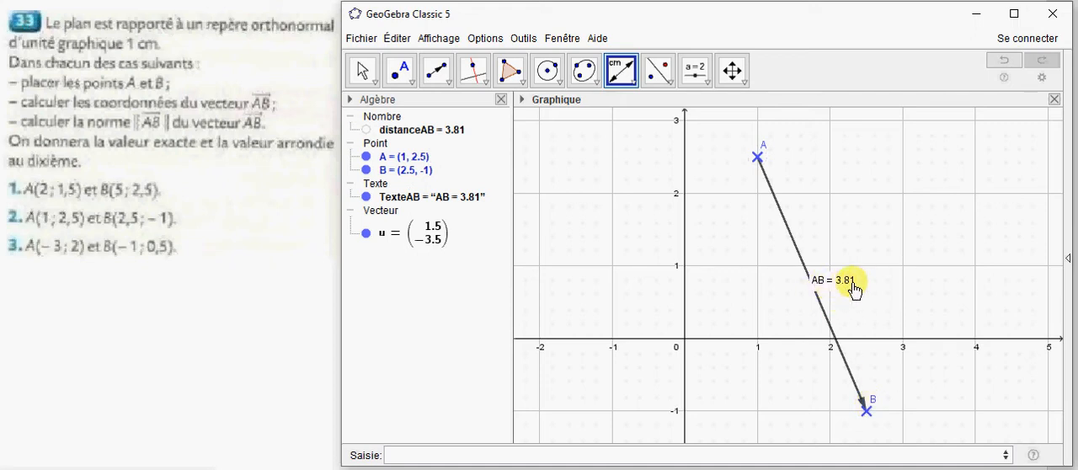
click(363, 70)
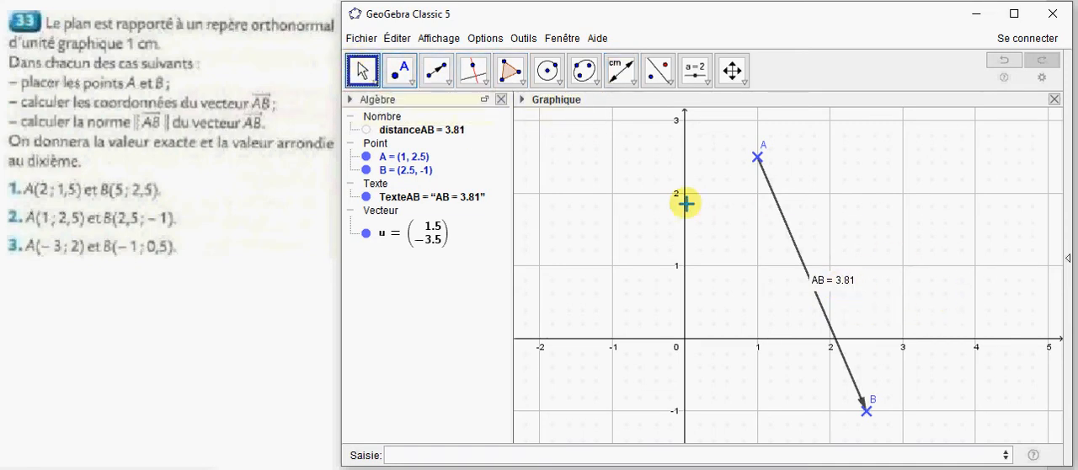
drag(839, 290, 759, 264)
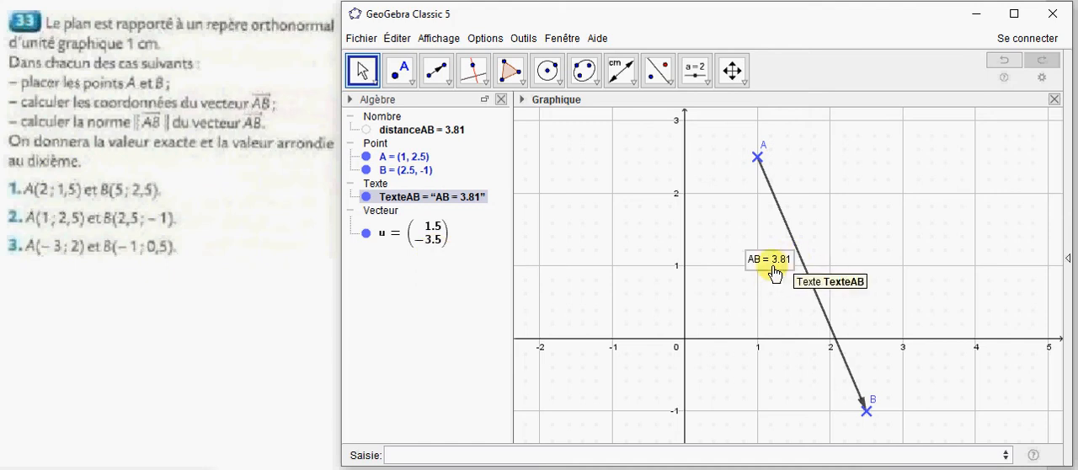
Set the rounding of displayed values to 1 decimal place.
click(487, 40)
mouse_move(557, 61)
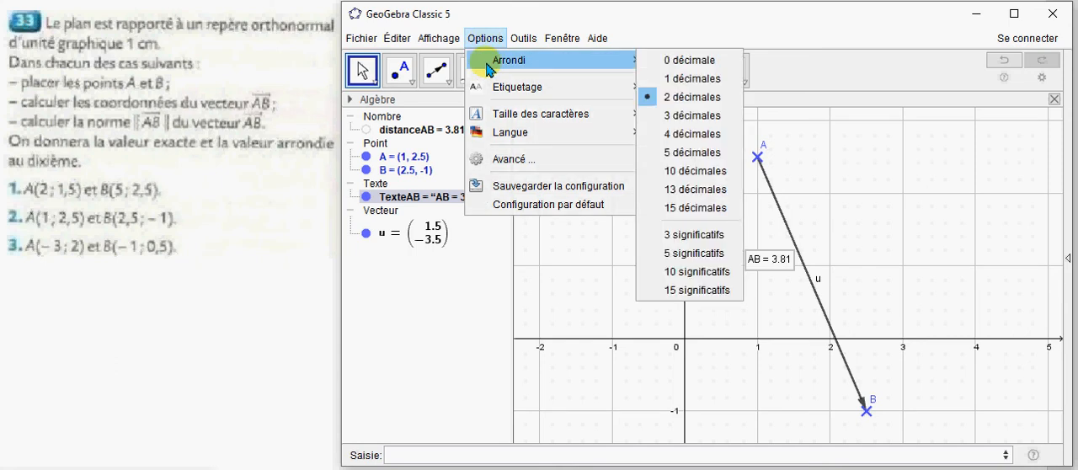
click(680, 82)
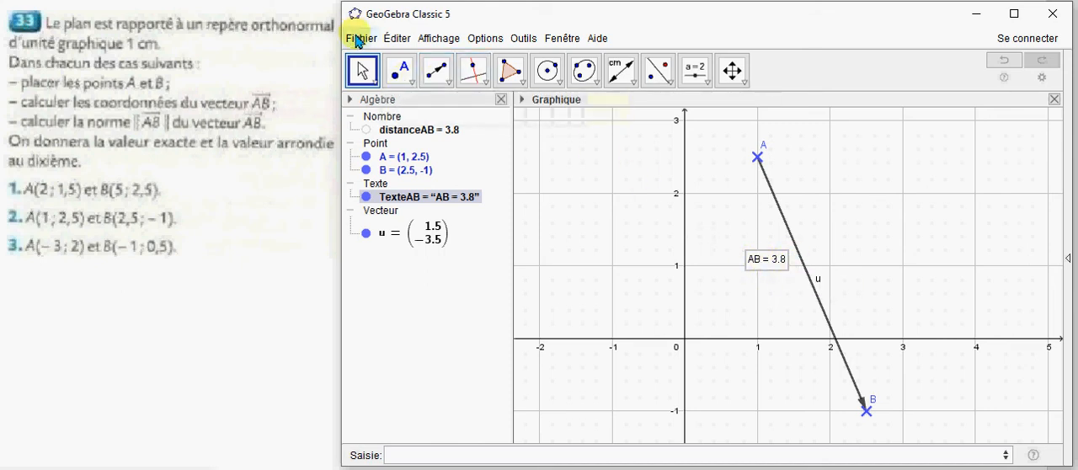
Save the construction as a GeoGebra file named ROCHEFEUILLE N33 in the Math lycée folder.
click(358, 39)
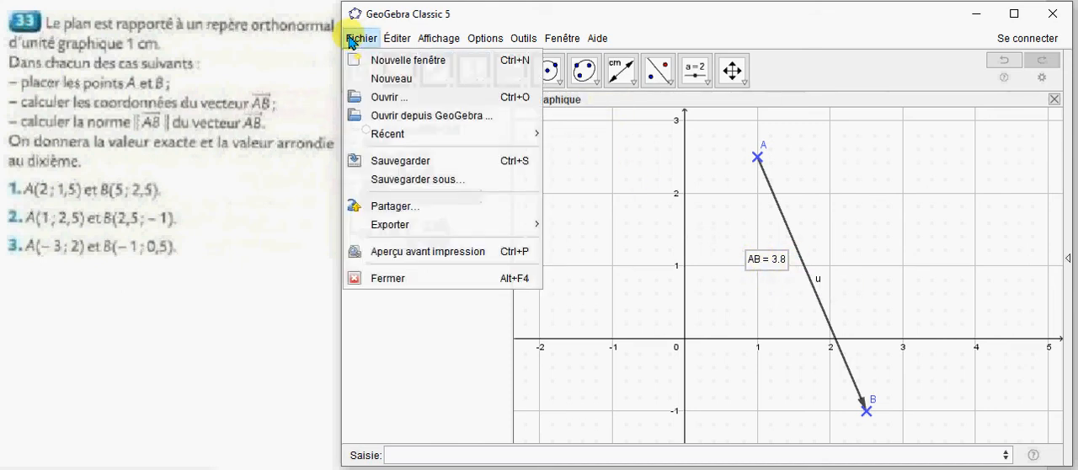
click(394, 179)
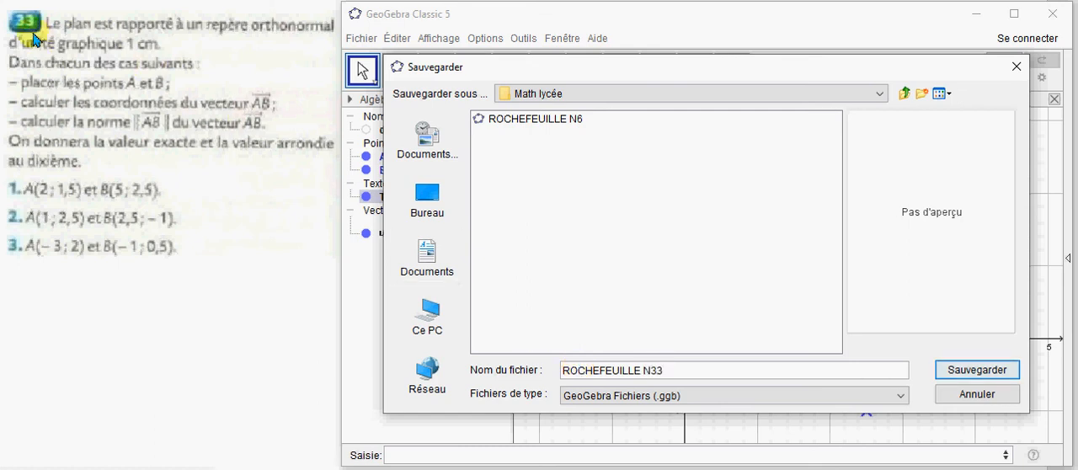
click(981, 370)
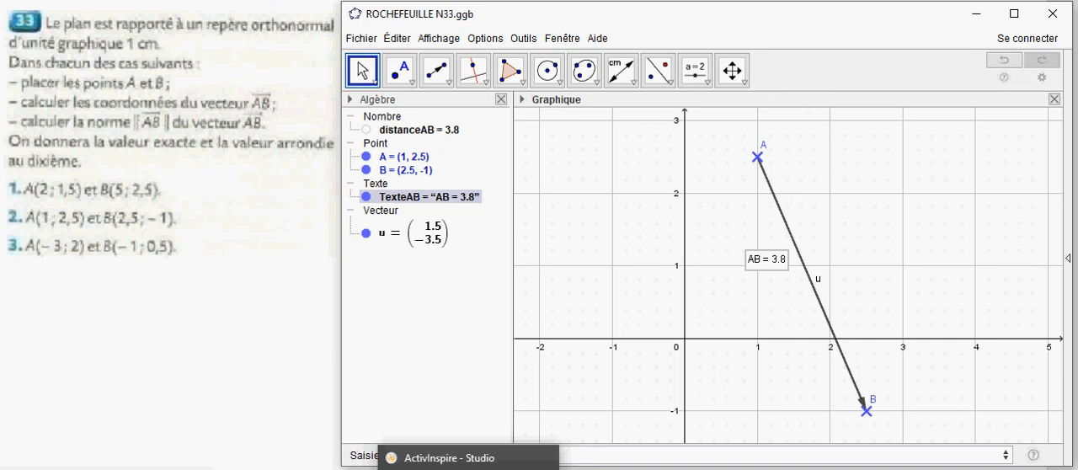
Switch to ActivInspire and compare the handwritten calculations of vector AB's coordinates and norm with the construction.
click(468, 463)
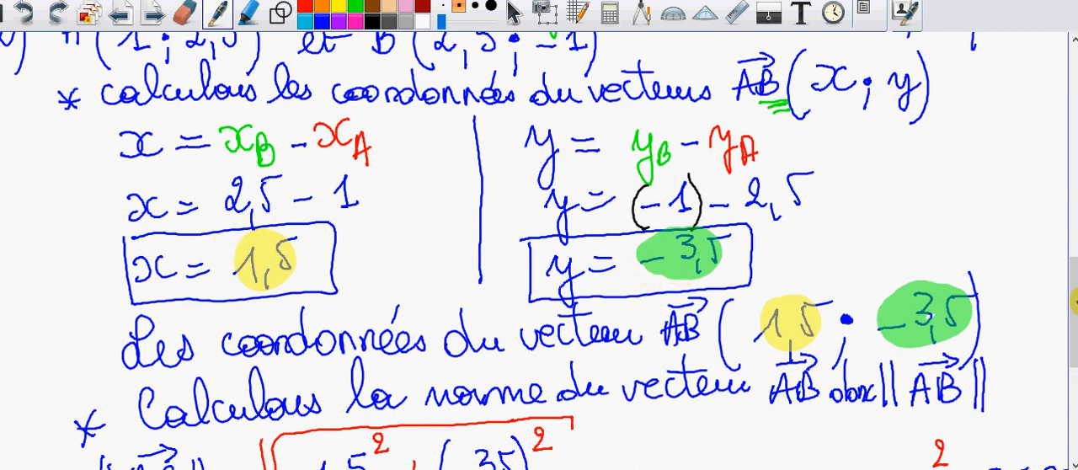
drag(1069, 282, 1069, 376)
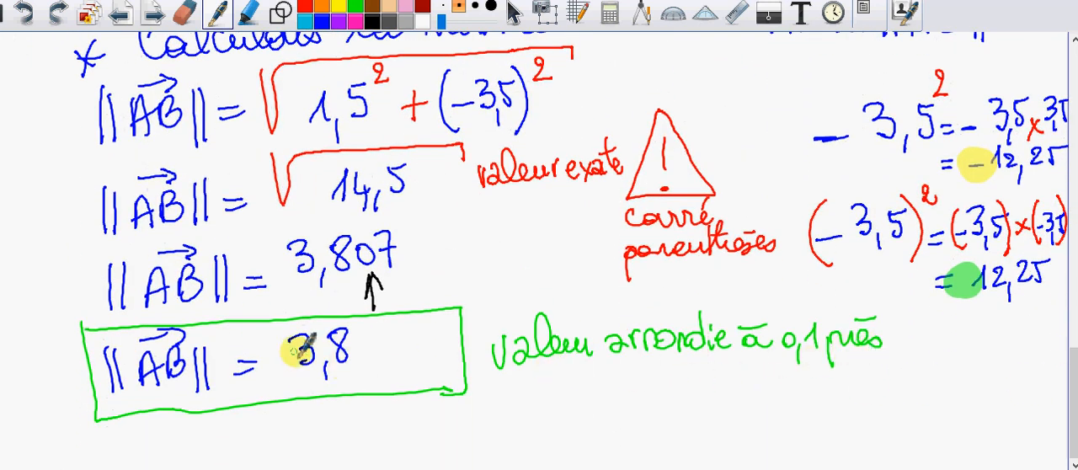
drag(1070, 401, 1071, 278)
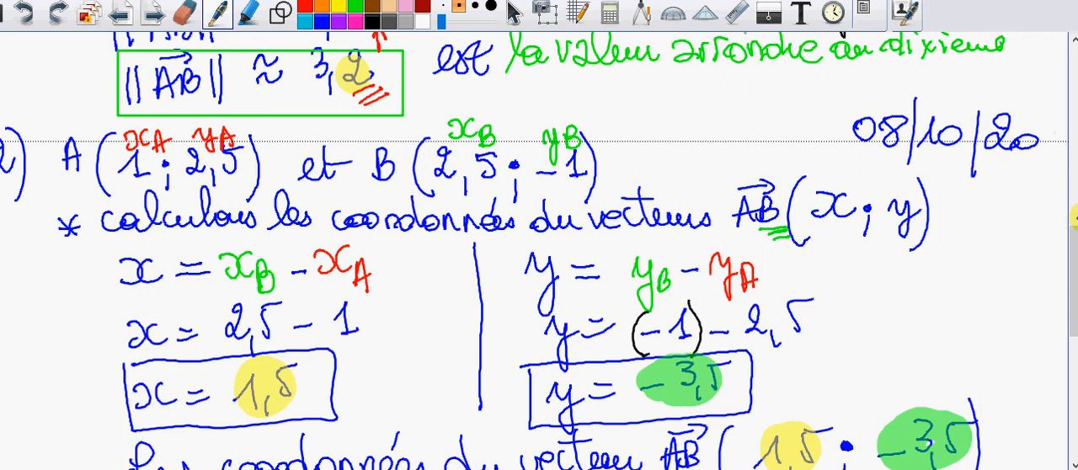
drag(1065, 241, 1064, 265)
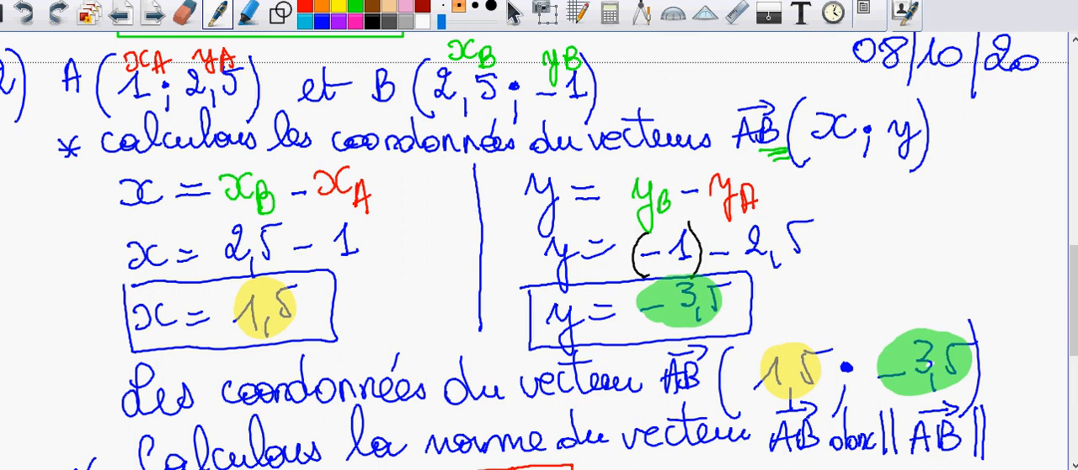
mouse_move(835, 469)
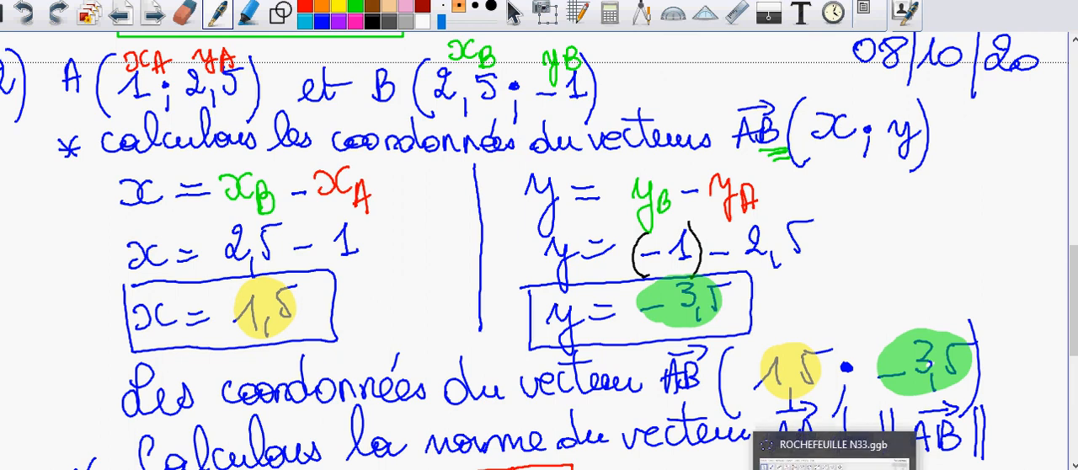